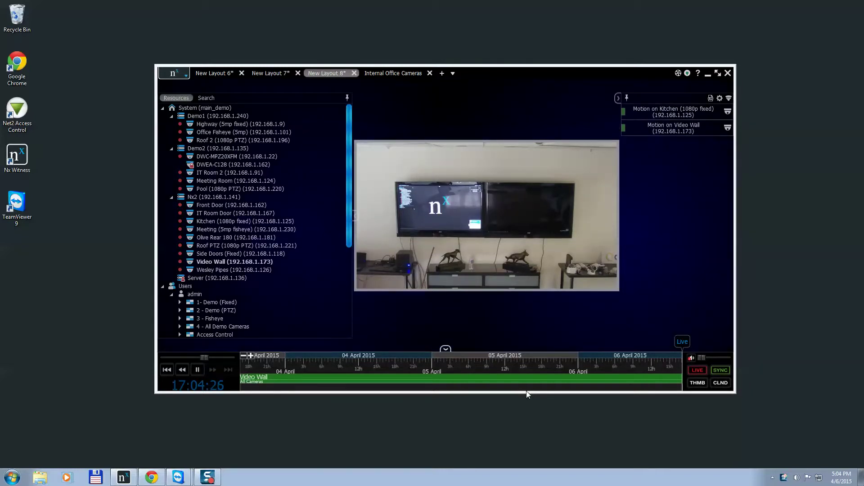
- View the 'Nx Video Wall = Total Control' brochure PDF in Chrome, then minimize Chrome
mouse_move(188, 481)
click(151, 477)
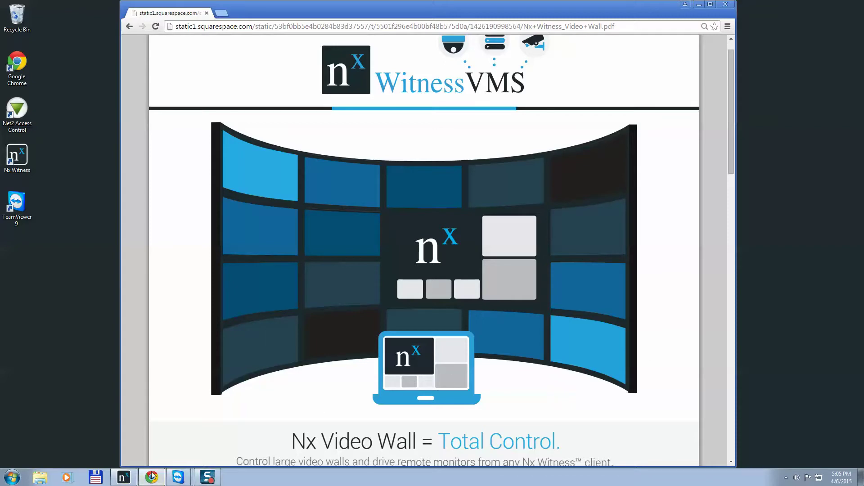
click(124, 477)
click(698, 5)
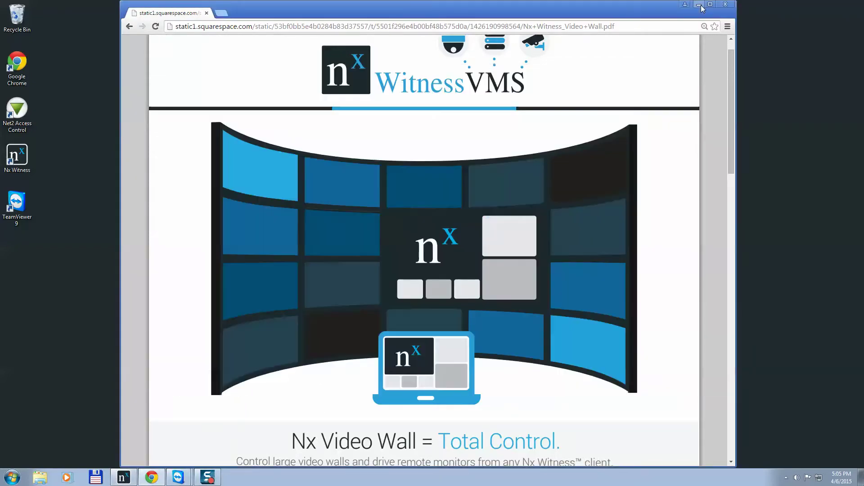
- Show New Layout 7, then maximize and restore the meeting room fisheye zoom tile
click(275, 73)
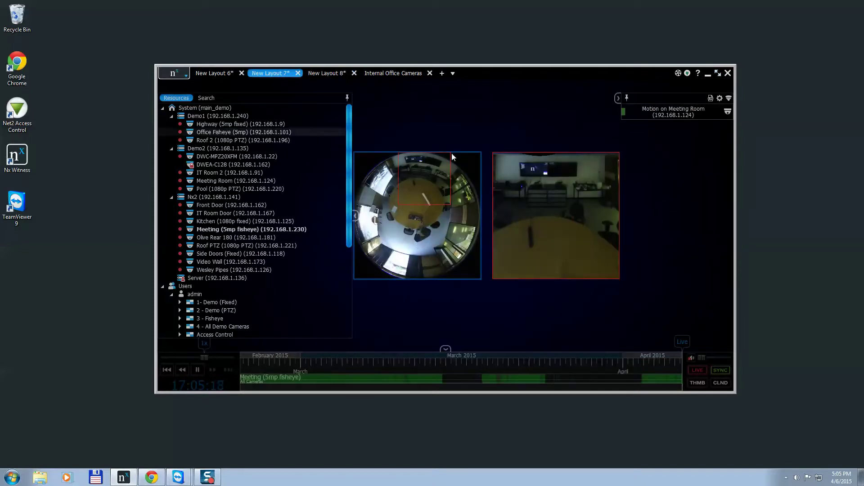
double_click(432, 192)
double_click(433, 195)
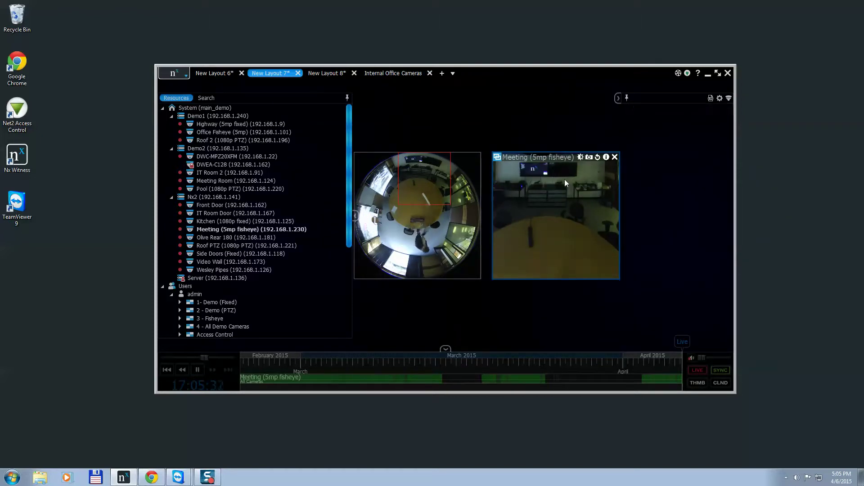
click(185, 75)
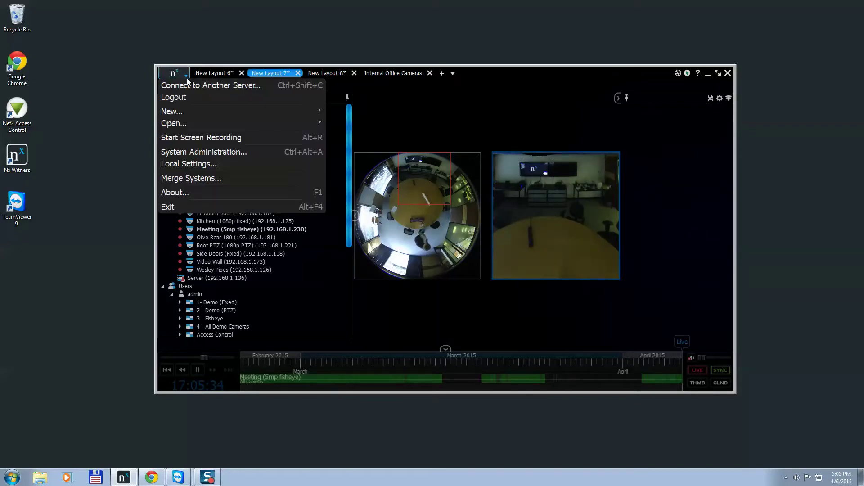
- Create a video wall via New > Video Wall, renaming 'Video Wall 2' to 'Meeting Room Video Wall'
mouse_move(256, 118)
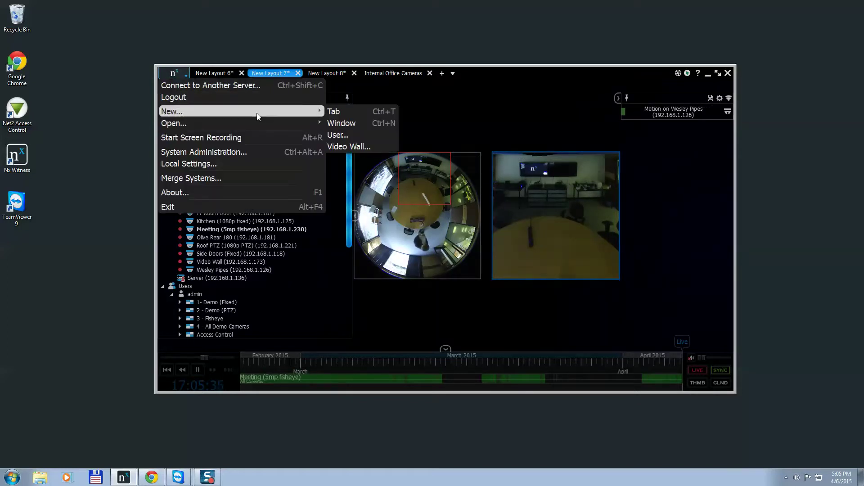
click(358, 146)
drag(424, 227, 393, 225)
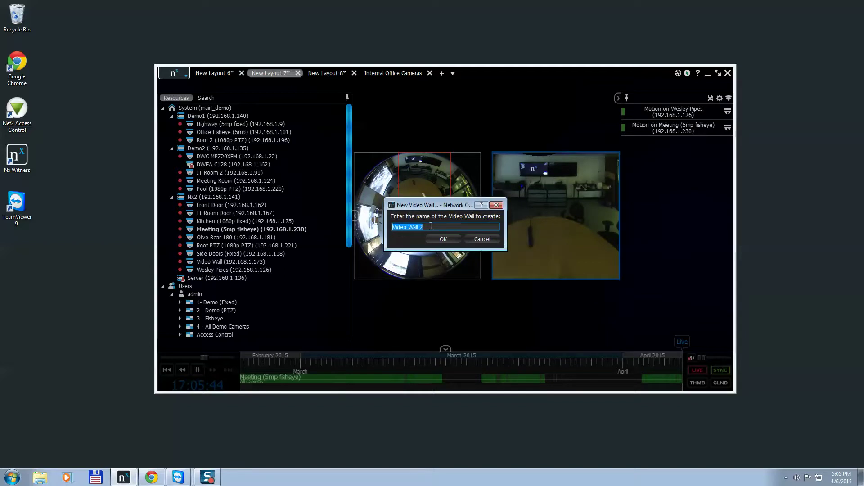
text(Meeting Room Video )
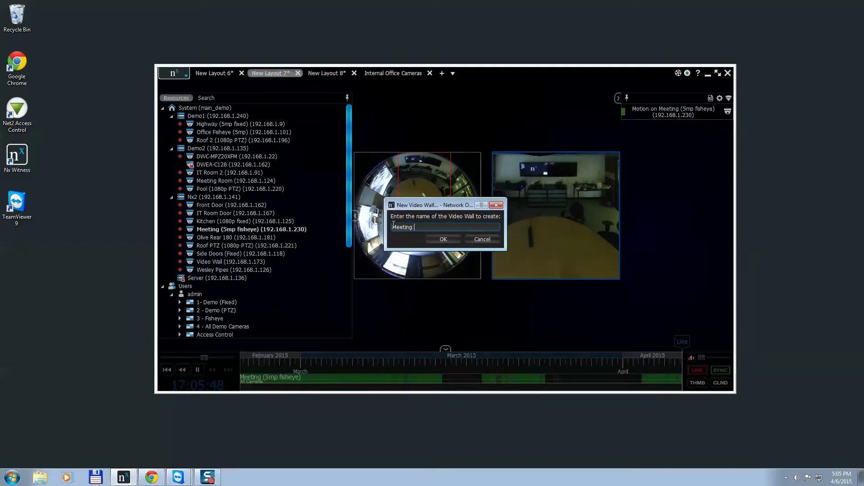
text(Wall)
key(Return)
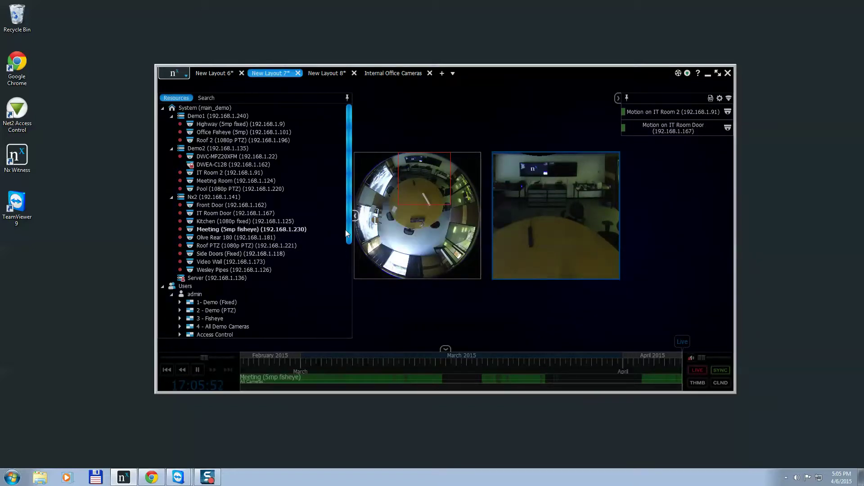
- Collapse Users and delete the old 'Video Wall' entry, confirming the deletion
drag(350, 238, 340, 322)
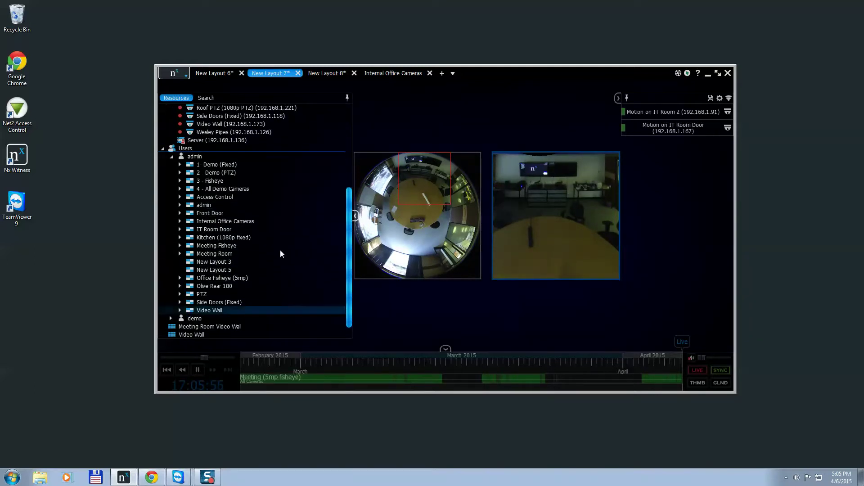
click(163, 149)
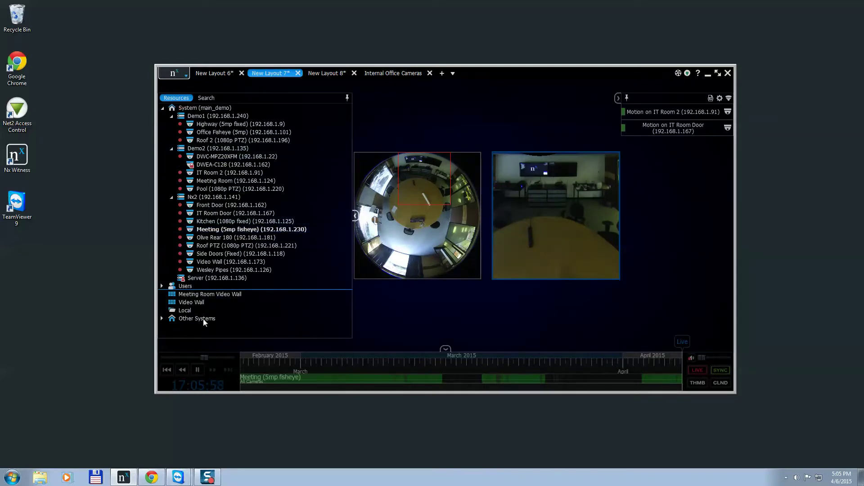
click(219, 301)
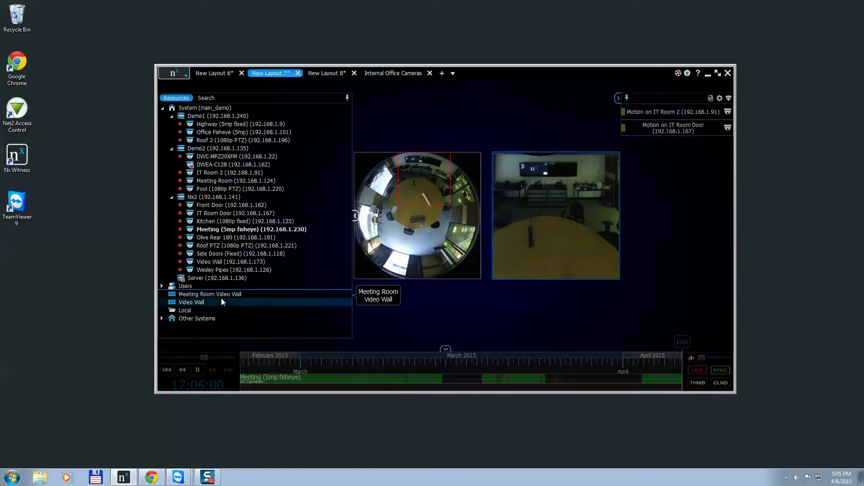
right_click(223, 303)
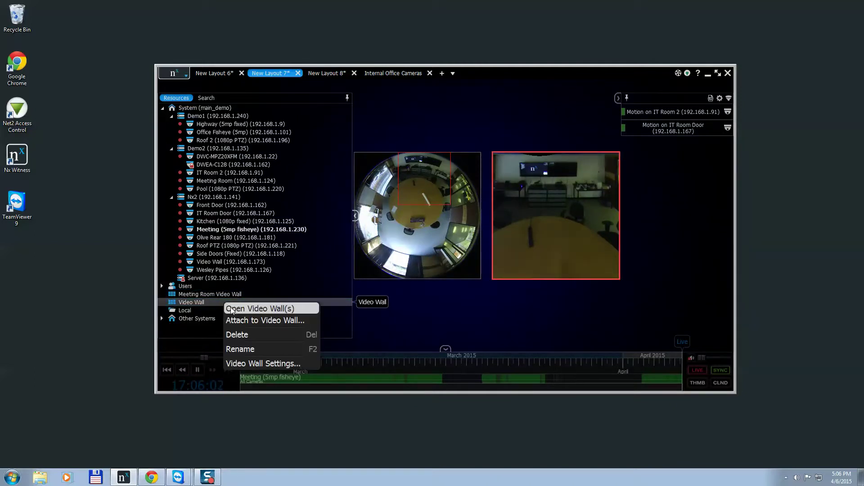
click(236, 333)
click(475, 274)
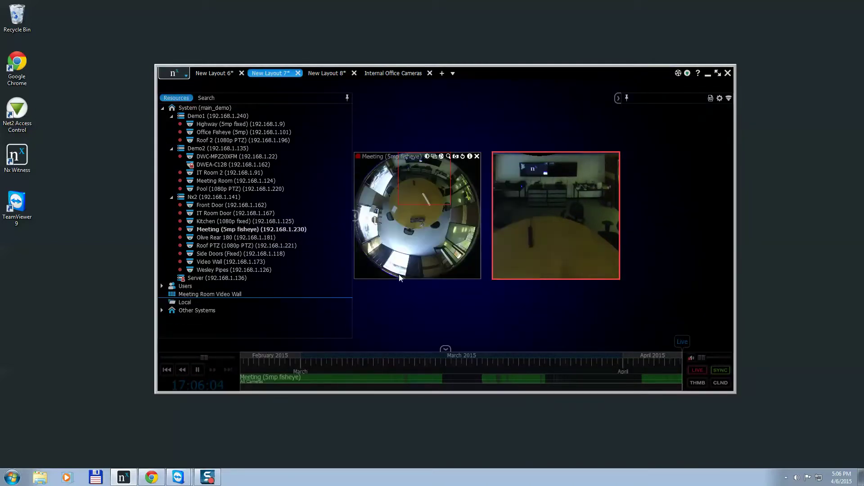
click(231, 294)
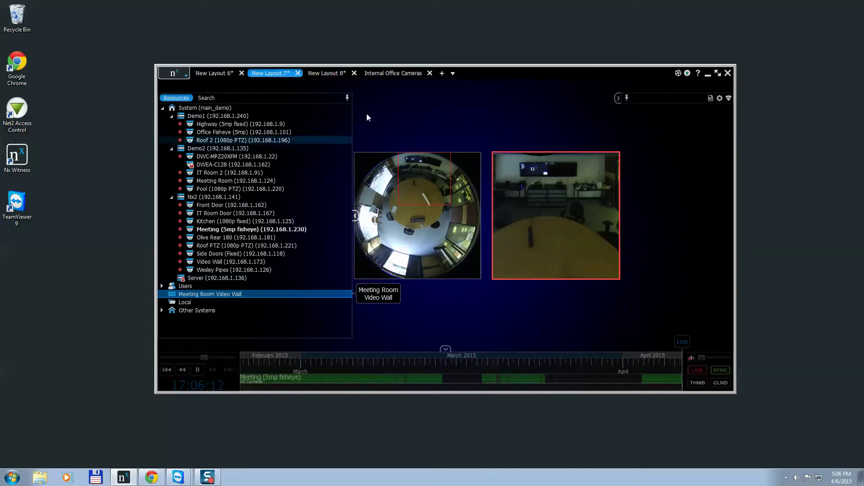
- Open New Layout 8, maximize the Video Wall camera, toggle full screen, then restore the tile
click(328, 75)
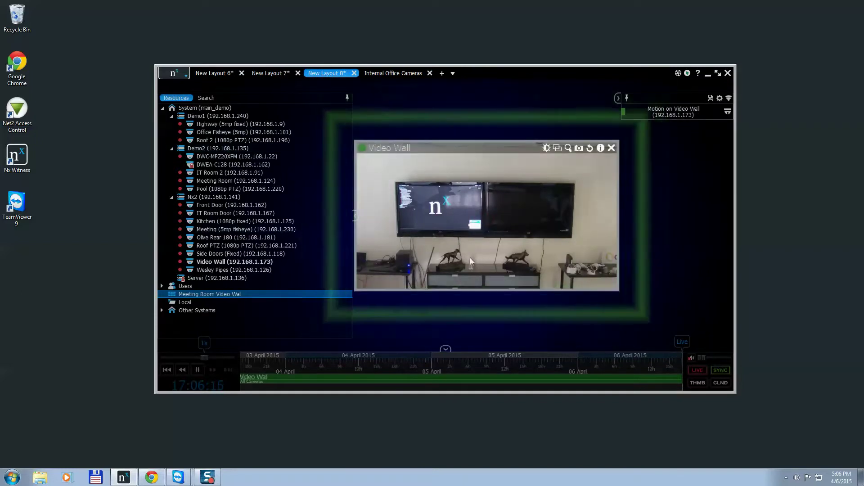
double_click(483, 253)
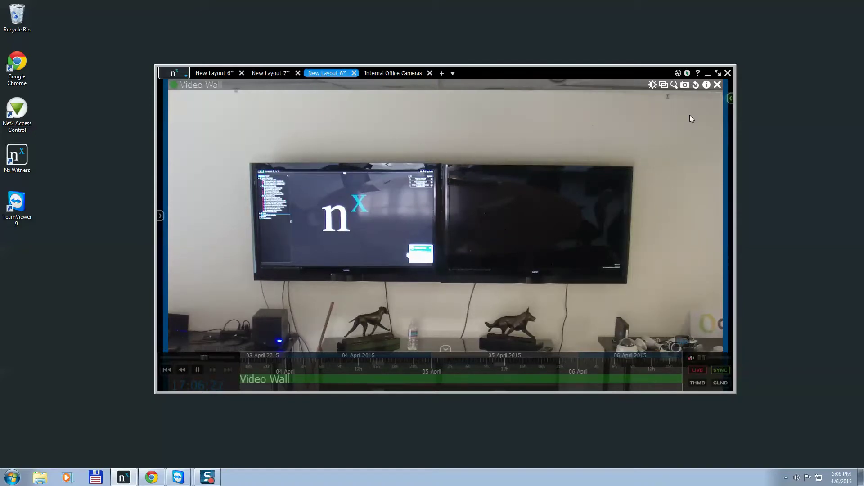
click(718, 73)
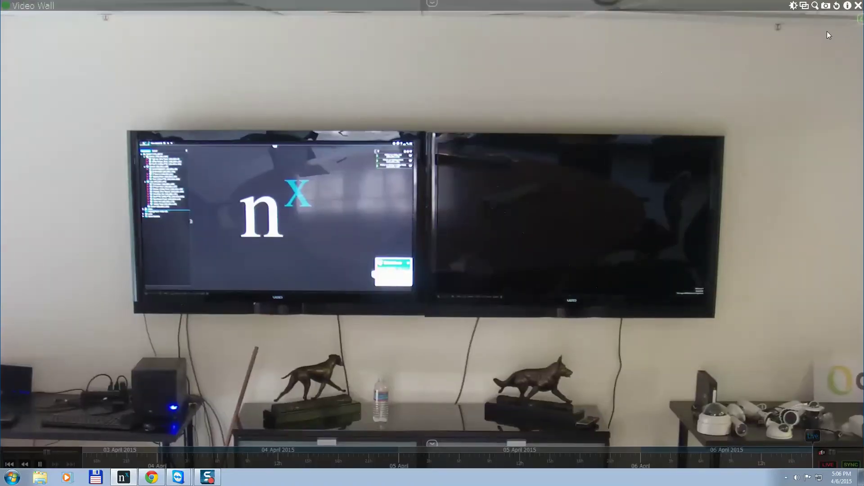
double_click(712, 102)
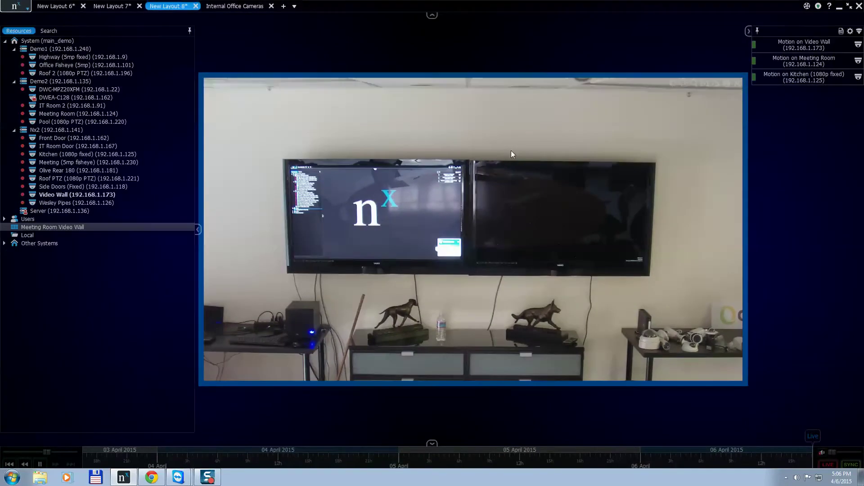
key(alt+Return)
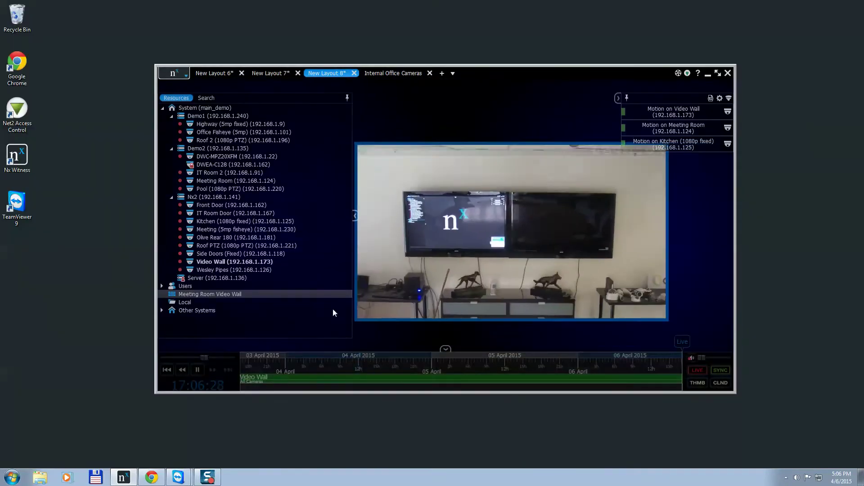
click(709, 74)
- In the NX2 TeamViewer session, choose Attach to Video Wall for Meeting Room Video Wall
click(178, 478)
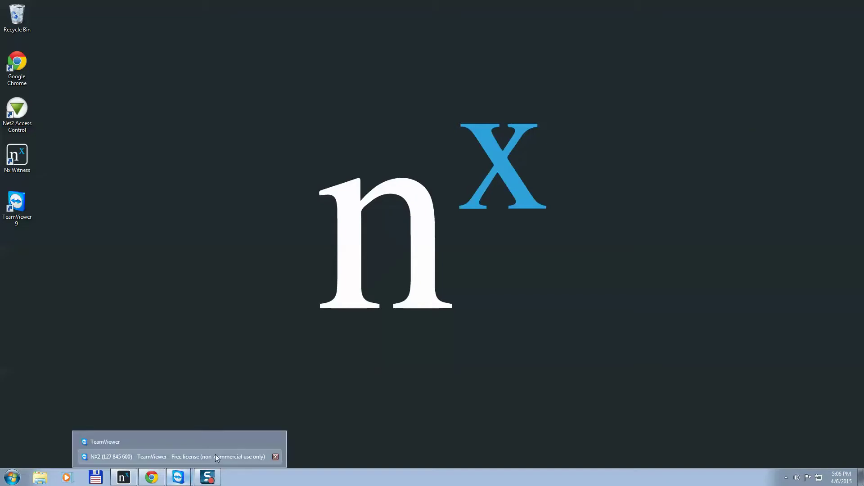
click(193, 458)
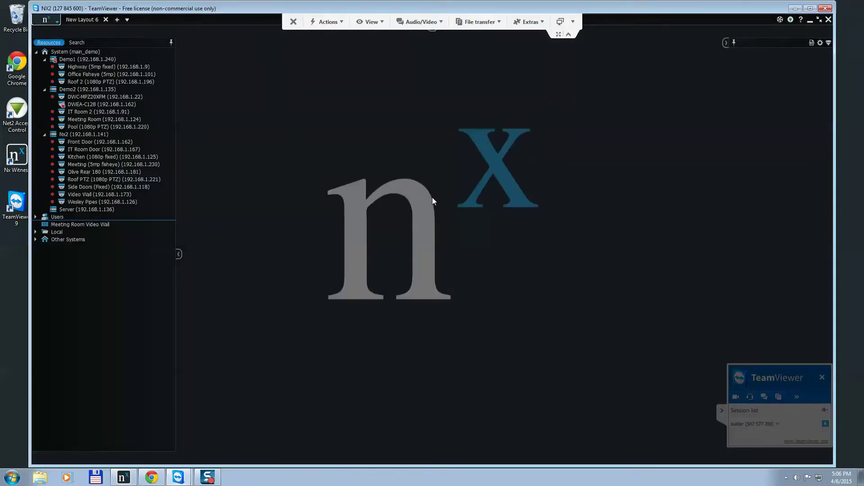
click(106, 225)
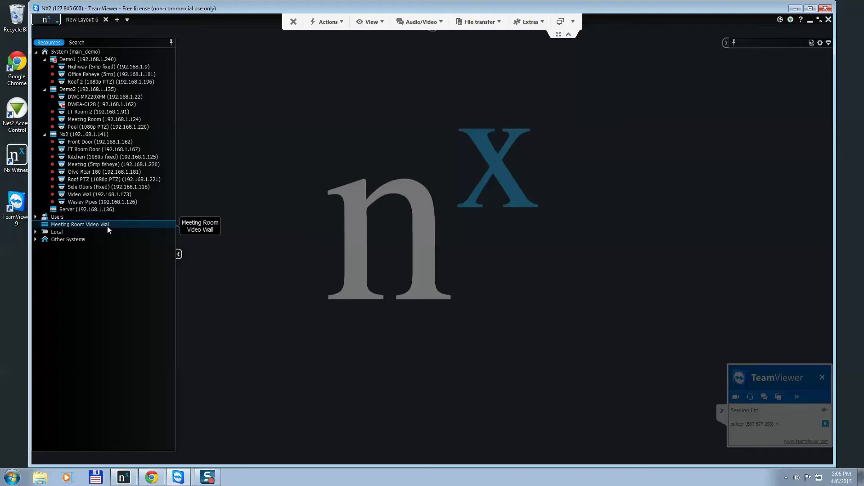
right_click(109, 226)
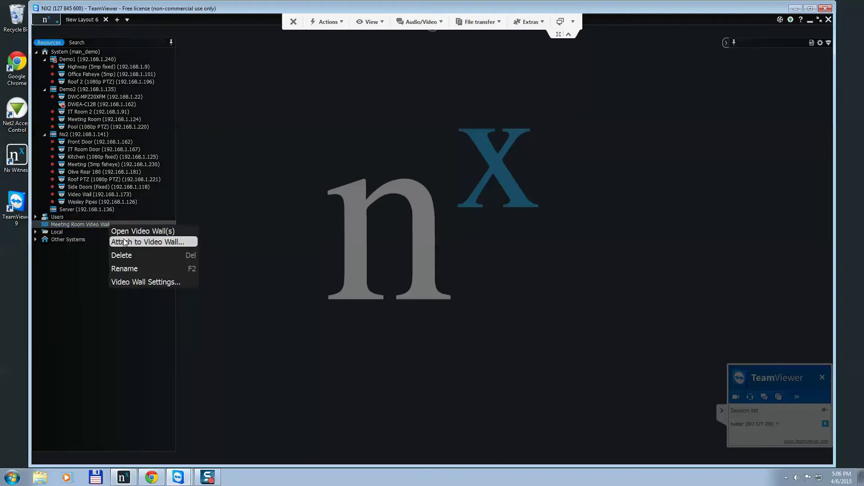
click(125, 242)
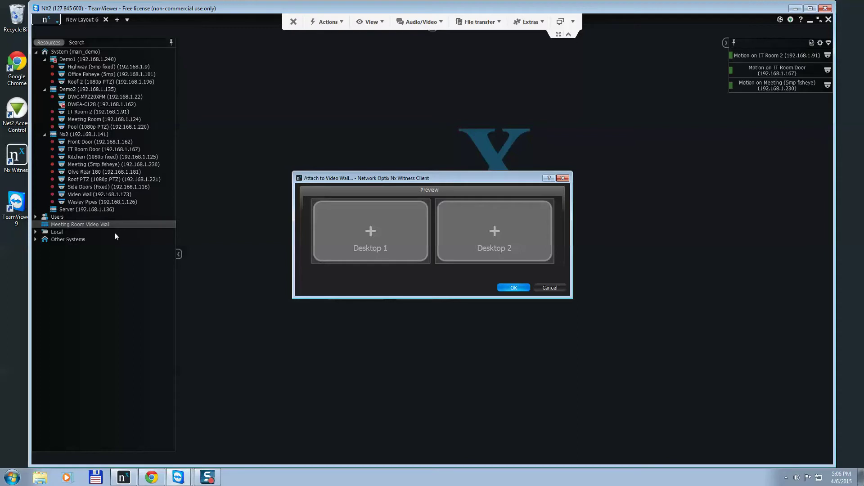
- Attach both remote desktops as Meeting Room Video Wall items and expand its Screen list
click(381, 236)
click(493, 228)
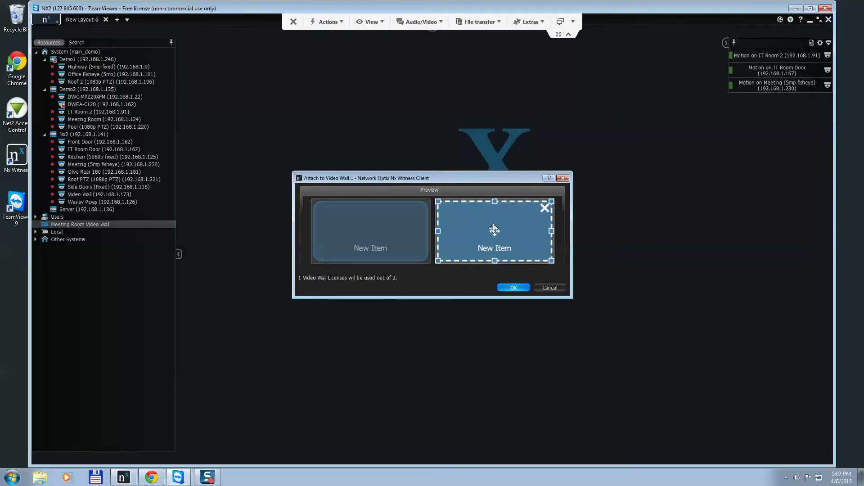
click(513, 288)
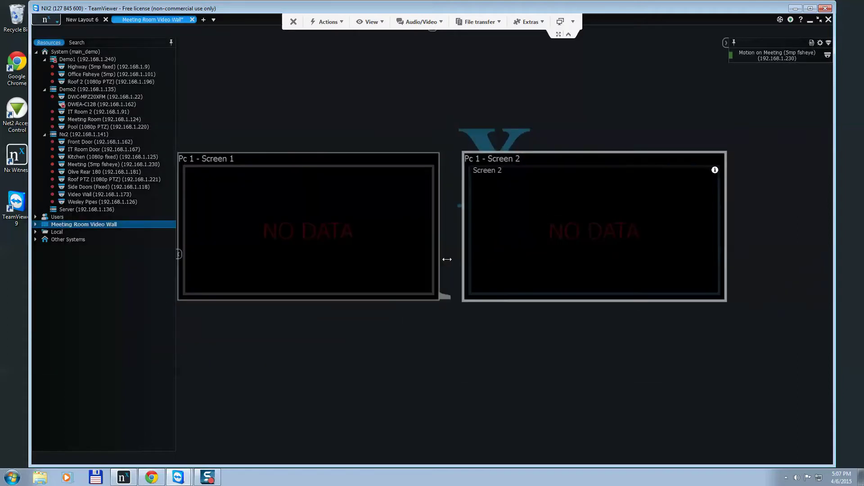
click(35, 224)
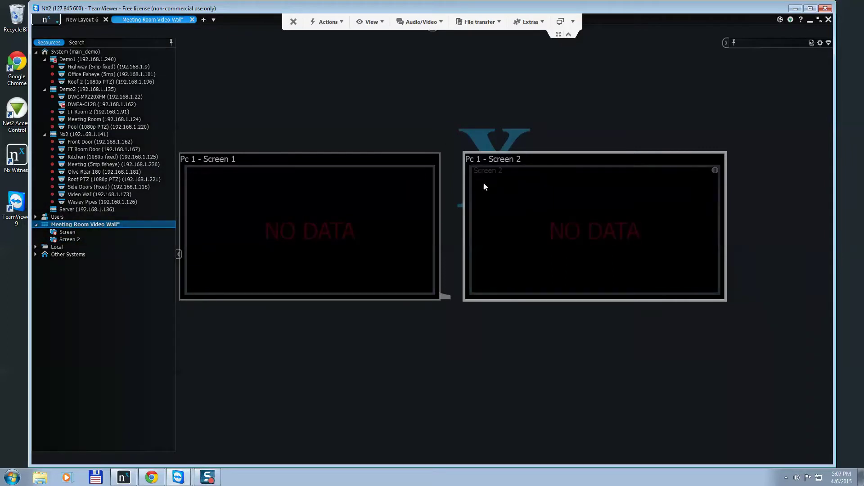
- Switch the remote PC to video wall mode, accept closing its client, and minimize TeamViewer
right_click(114, 226)
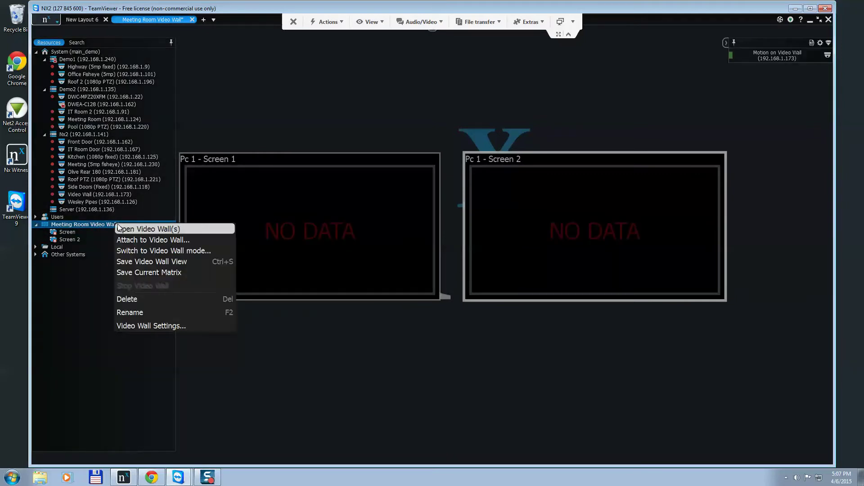
click(176, 254)
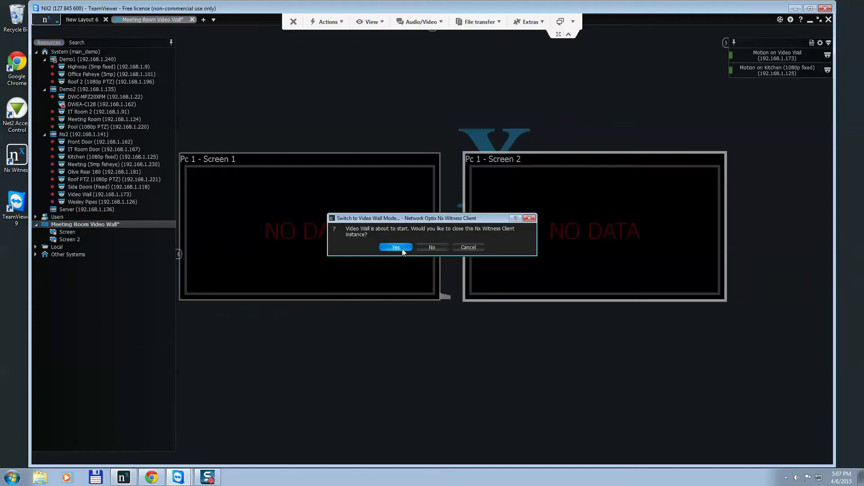
click(396, 247)
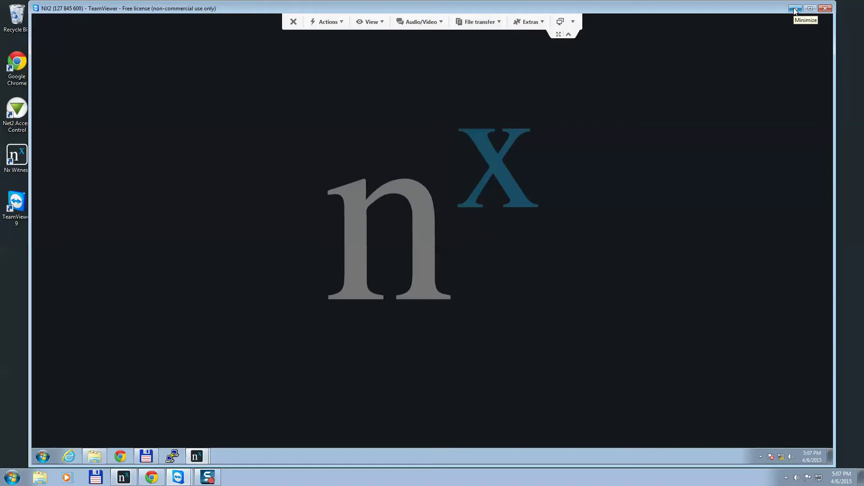
click(795, 9)
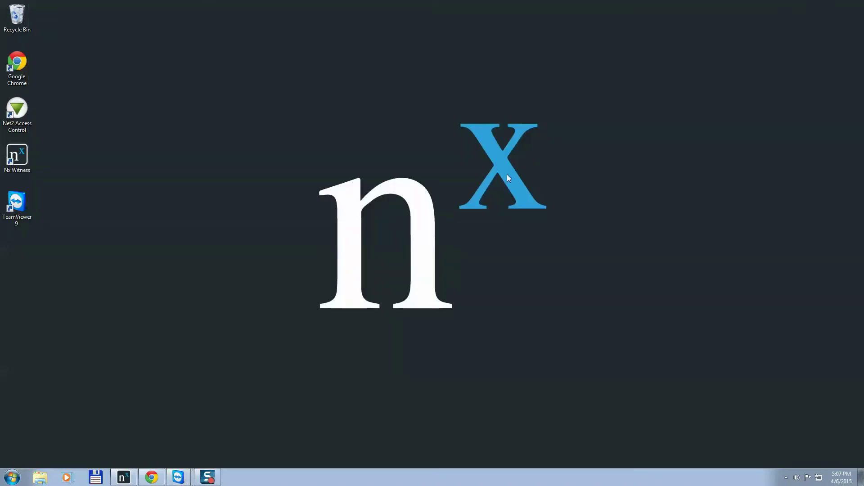
click(123, 477)
- Watch the Video Wall camera feed showing both meeting room screens with the Nx logo
mouse_move(540, 189)
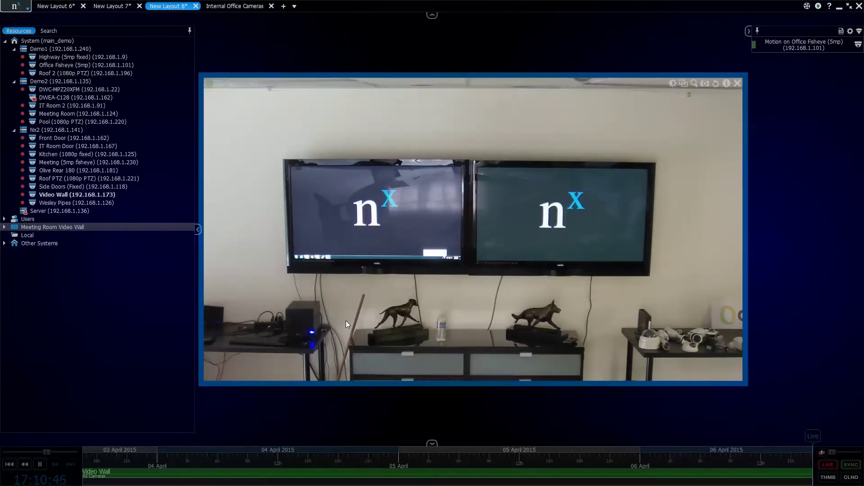
- Identify the wall's displays, then rename the first screen to 'Left'
click(4, 227)
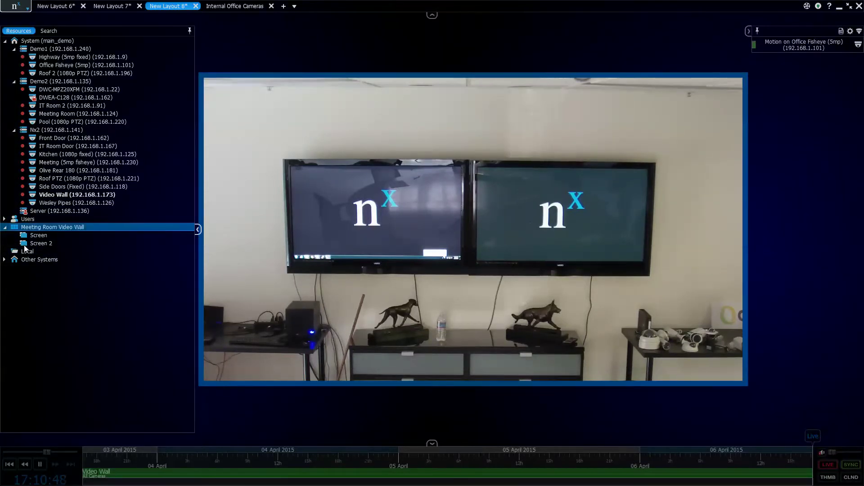
right_click(66, 229)
click(79, 244)
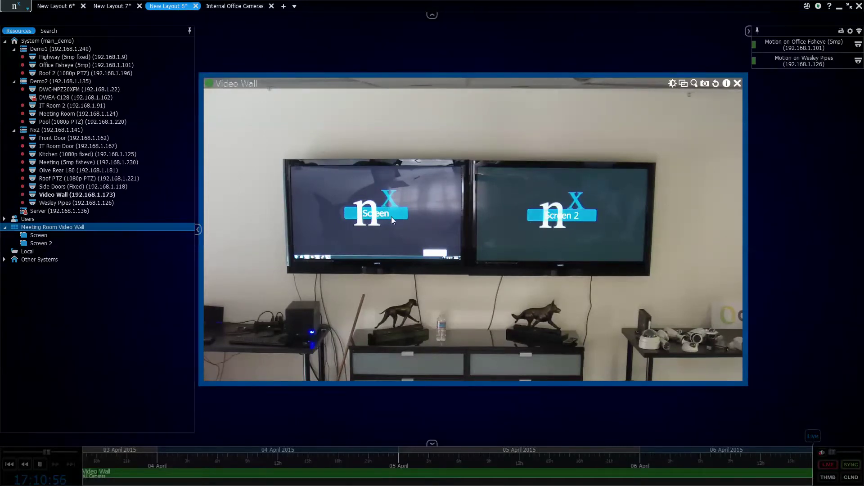
click(45, 243)
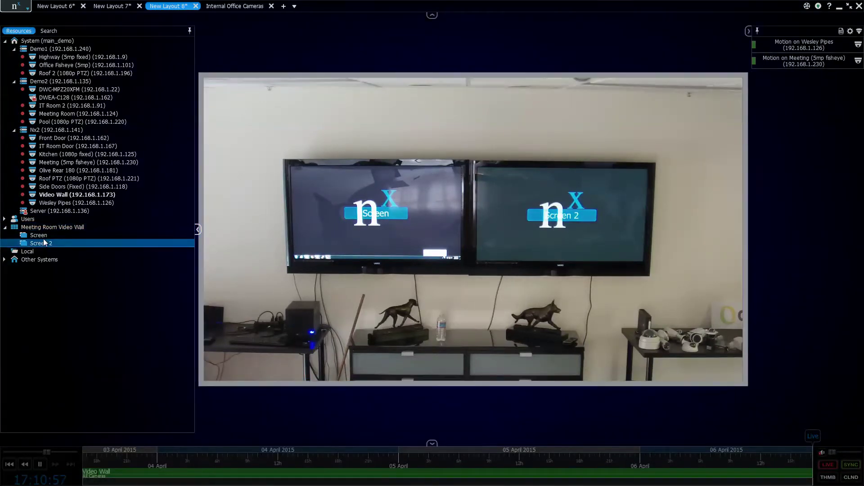
click(48, 238)
click(45, 236)
text(Left)
key(Return)
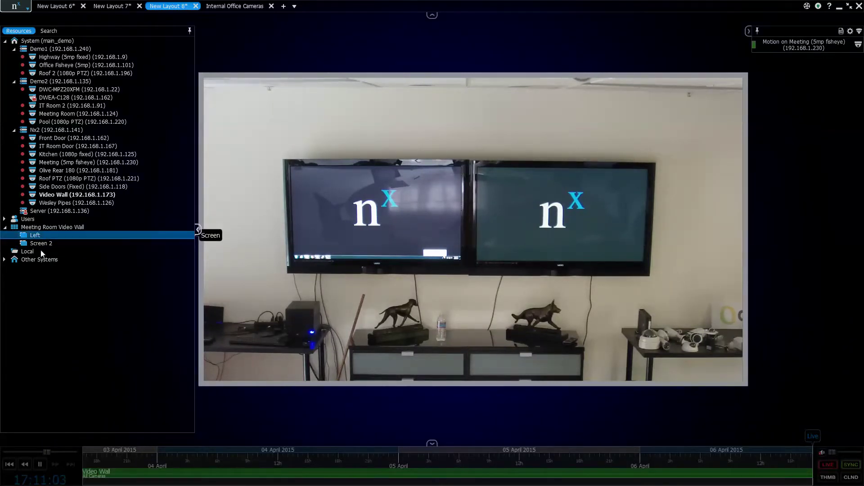
- Rename Screen 2 to 'Right' and identify the wall displays again
click(48, 243)
key(F2)
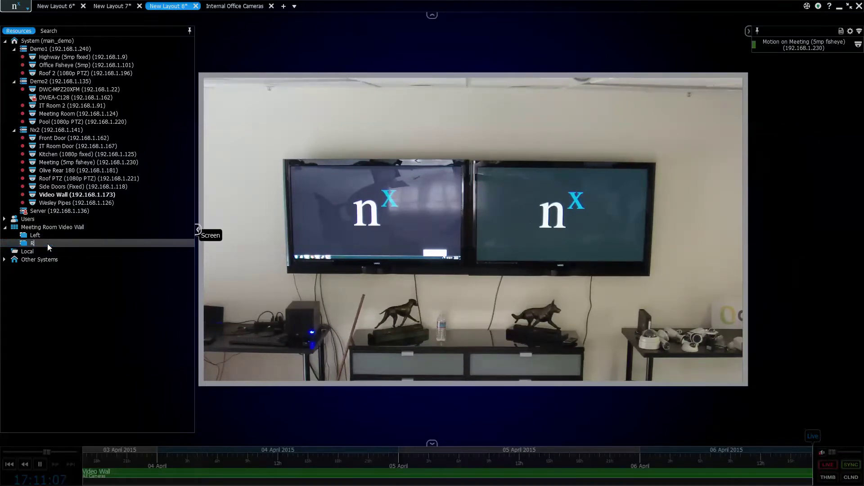
text(Right)
key(Return)
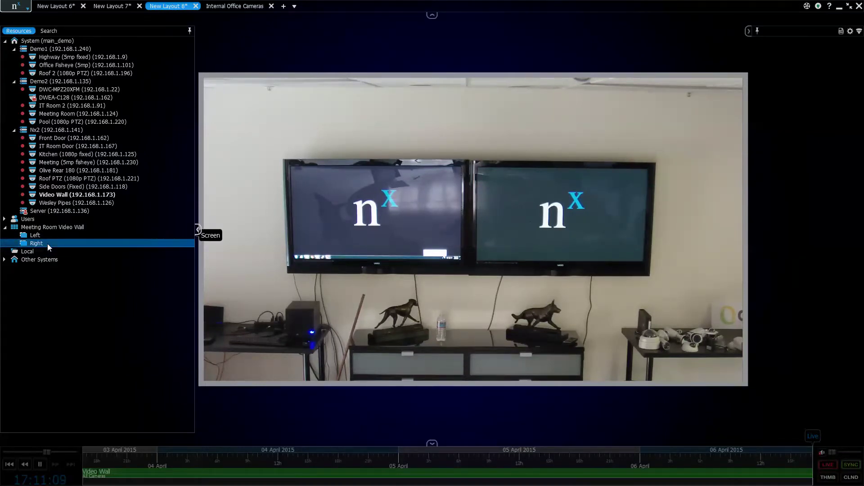
right_click(102, 229)
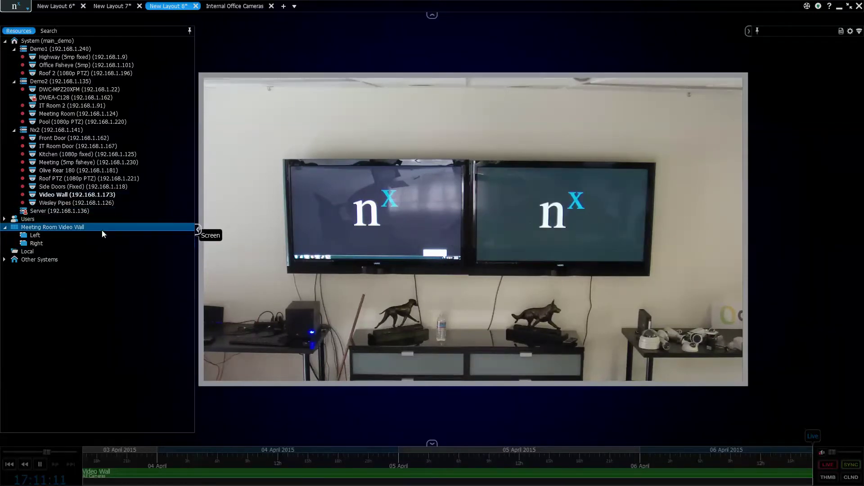
click(138, 248)
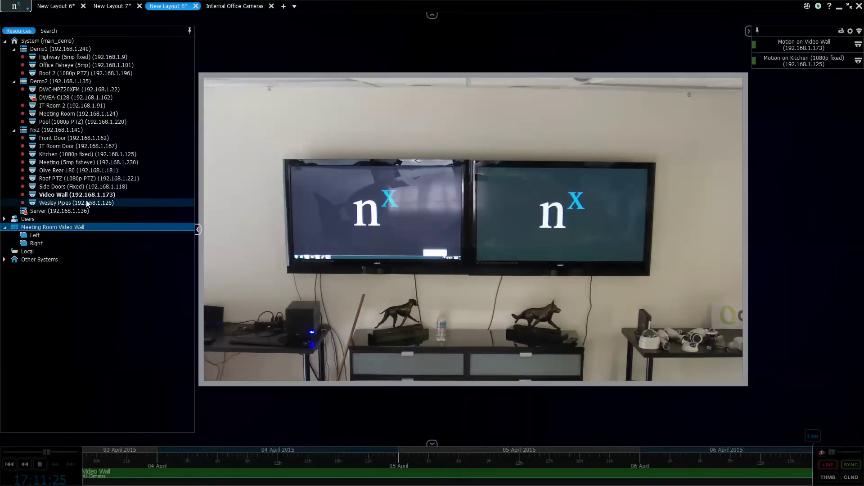
- Put Kitchen (1080p fixed) on the Left wall screen and IT Room Door on the Right
mouse_move(88, 203)
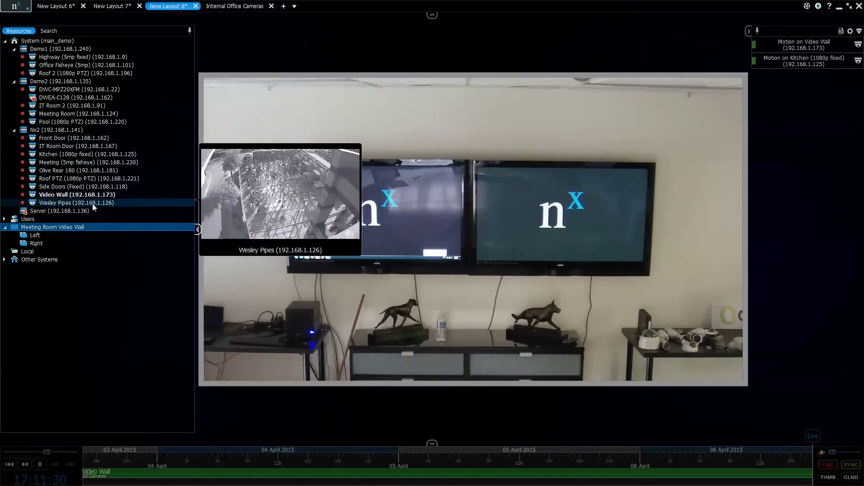
drag(93, 203, 48, 238)
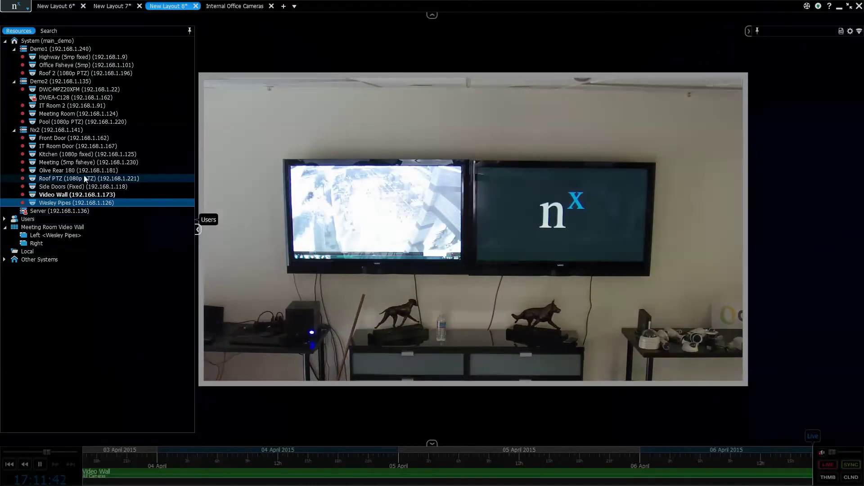
drag(85, 156, 64, 236)
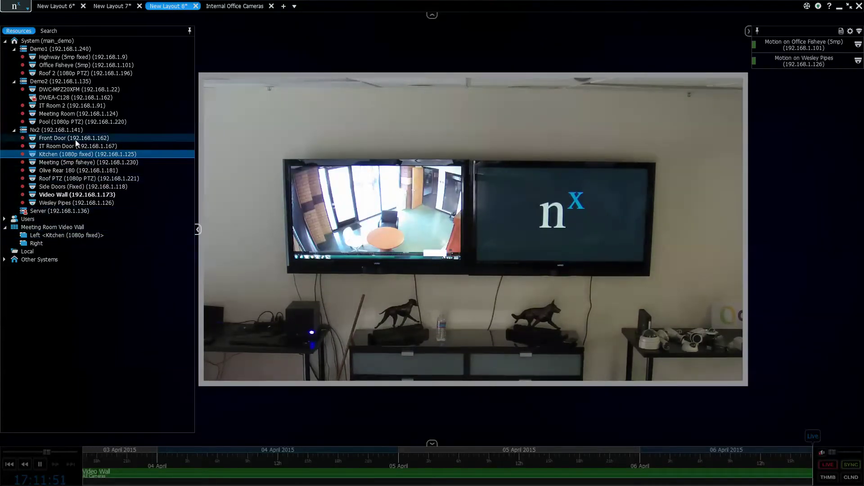
drag(70, 148, 47, 242)
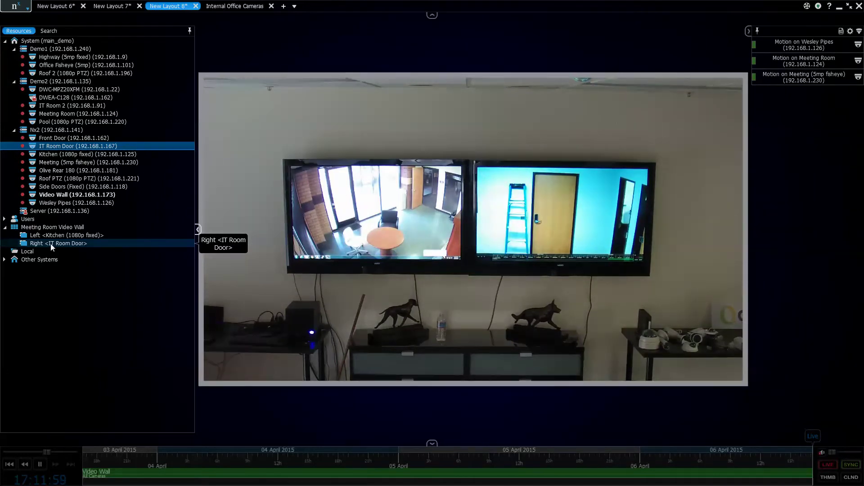
click(4, 220)
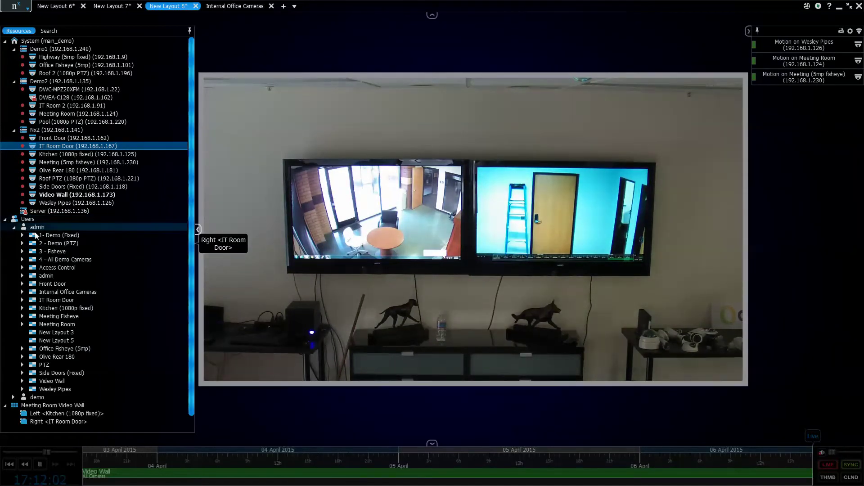
- Assign the Internal Office Cameras layout to the Left screen and switch to its tab
scroll(128, 350, down, 1)
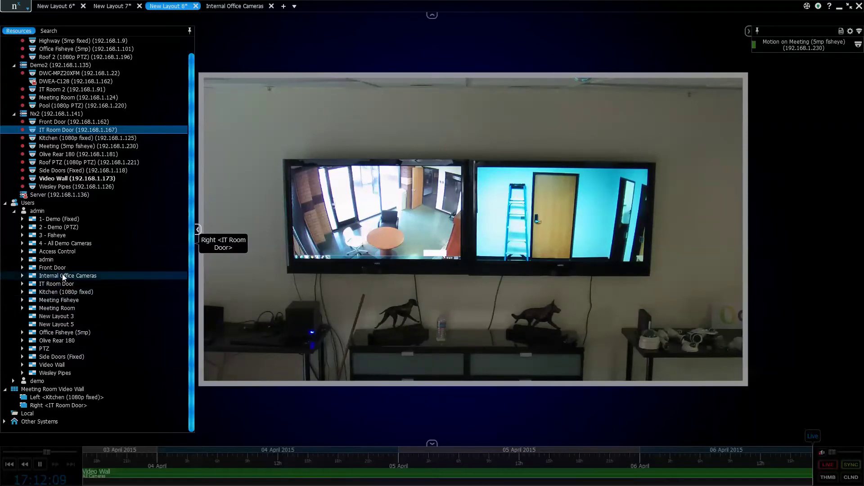
drag(66, 277, 87, 395)
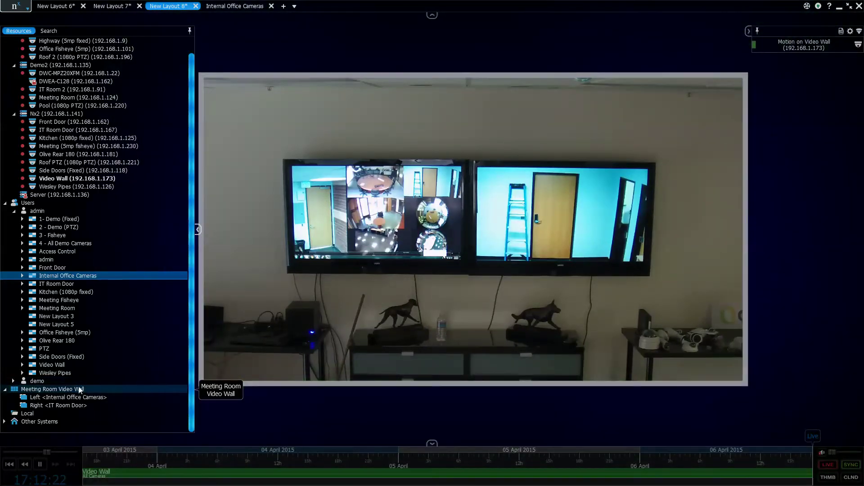
click(246, 6)
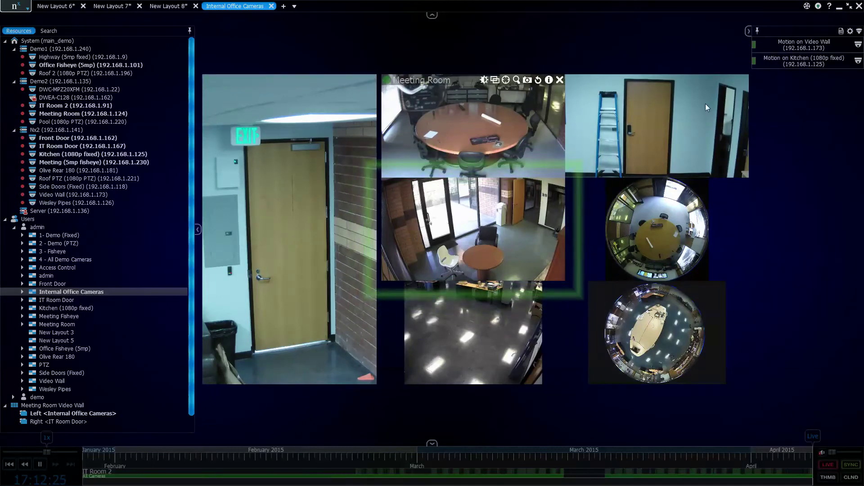
- Move IT Room Door to the bottom-left spanning two cells and shift the Office Fisheye tile
drag(659, 151, 336, 401)
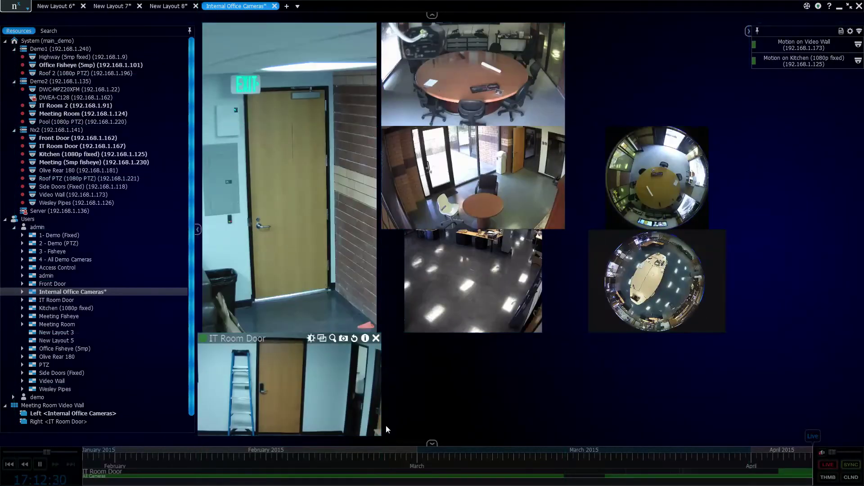
drag(381, 435, 468, 473)
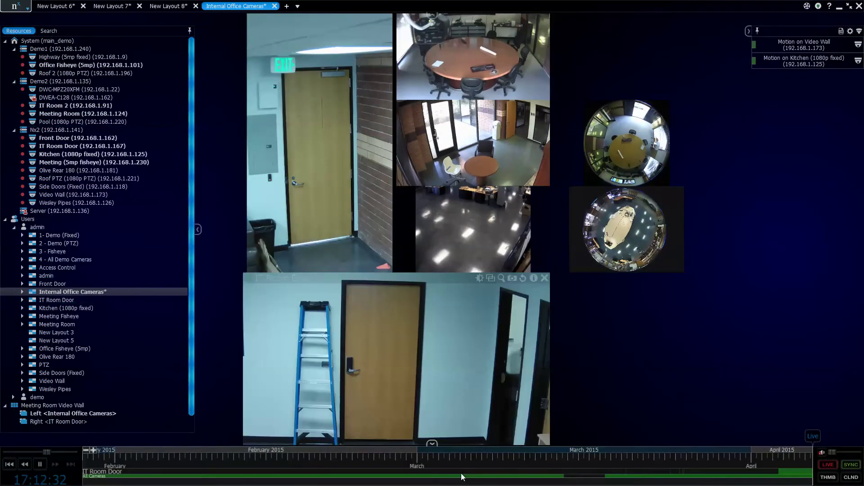
drag(648, 263, 633, 293)
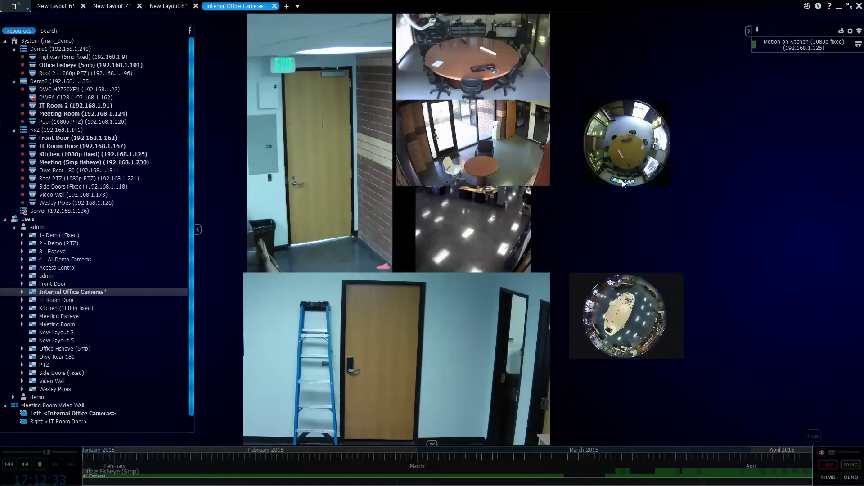
drag(625, 166, 625, 234)
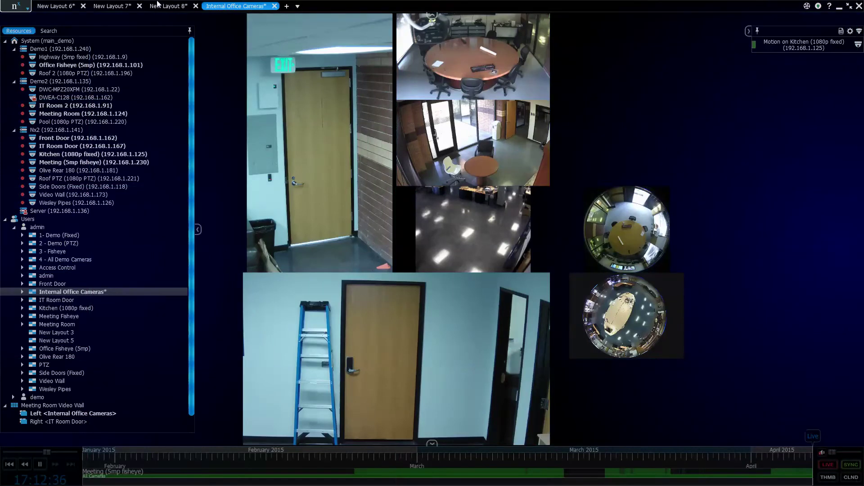
click(162, 8)
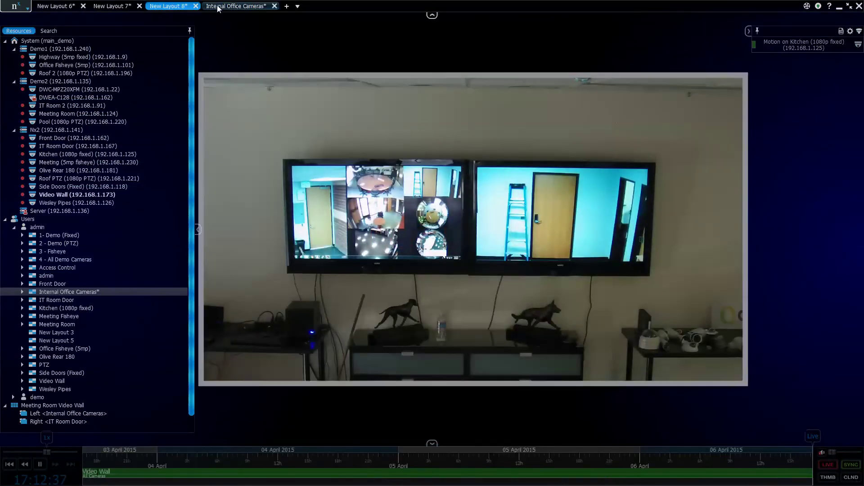
click(221, 6)
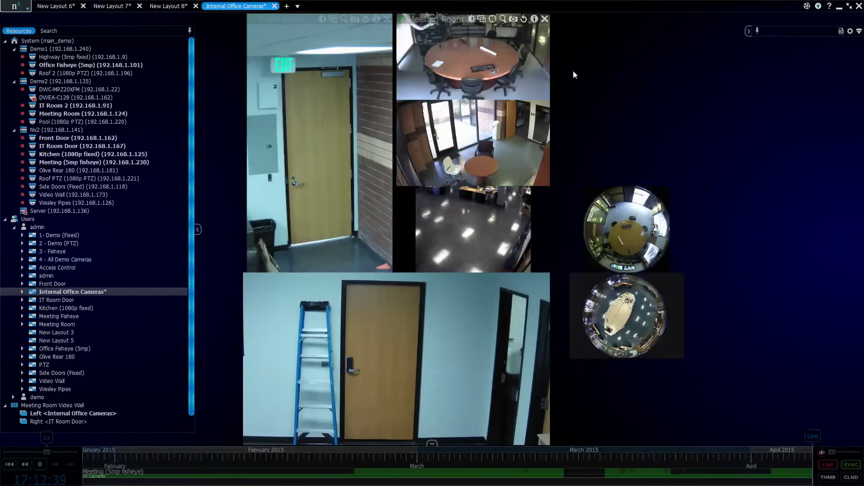
- Save the Internal Office Cameras layout with Save Current Layout
right_click(573, 70)
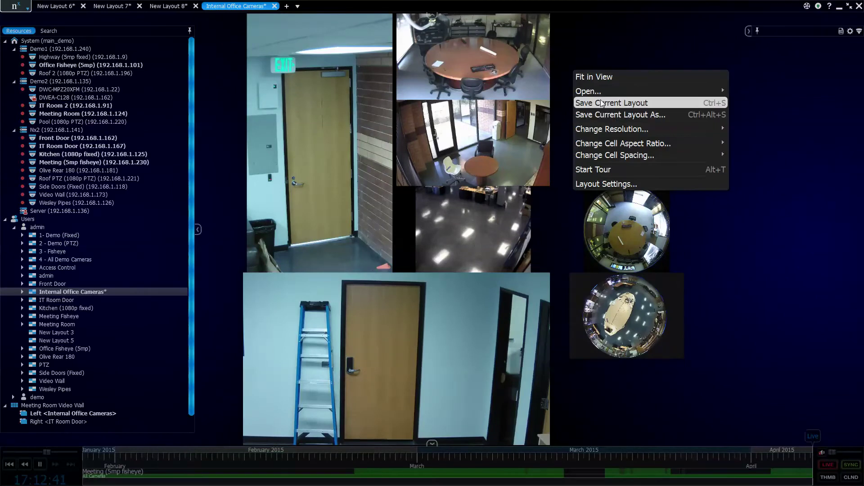
click(602, 104)
click(168, 7)
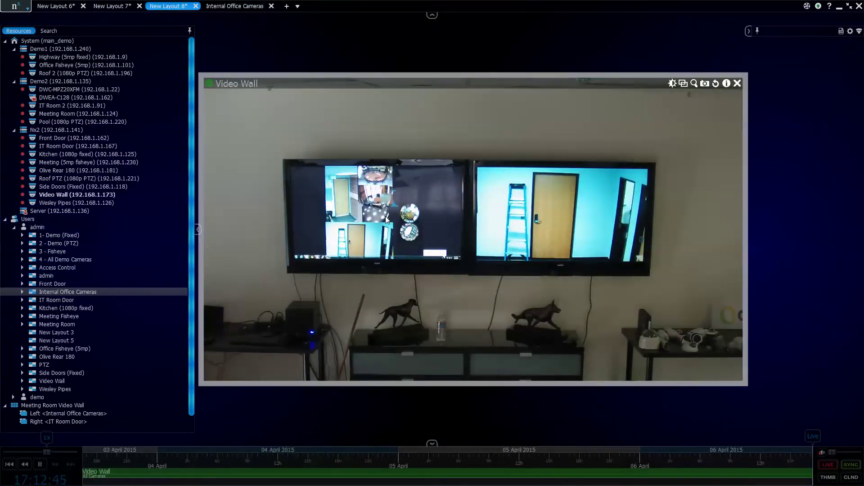
click(235, 7)
- Stack both fisheye views in the right column and shrink IT Room Door to one cell
drag(617, 212, 614, 49)
drag(616, 295, 621, 153)
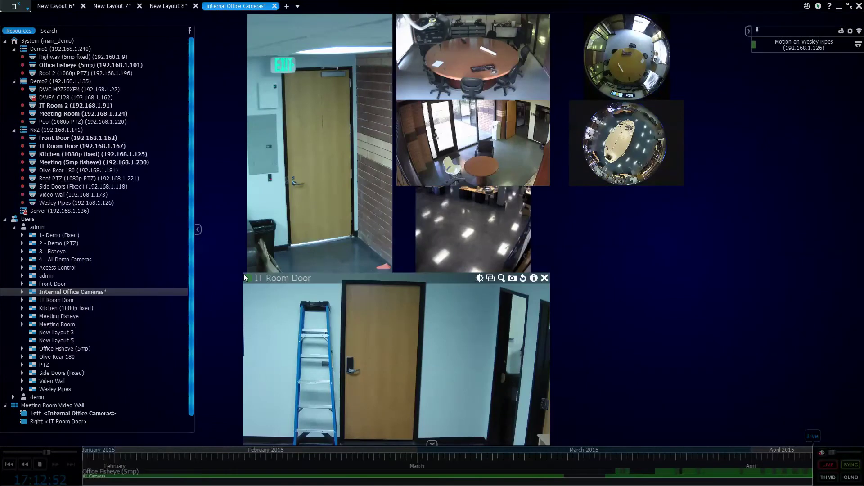
drag(328, 334, 668, 294)
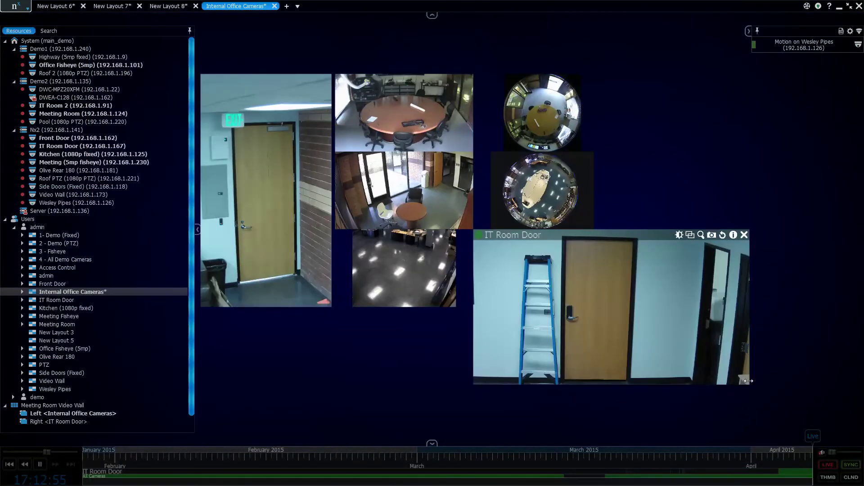
drag(704, 354, 608, 299)
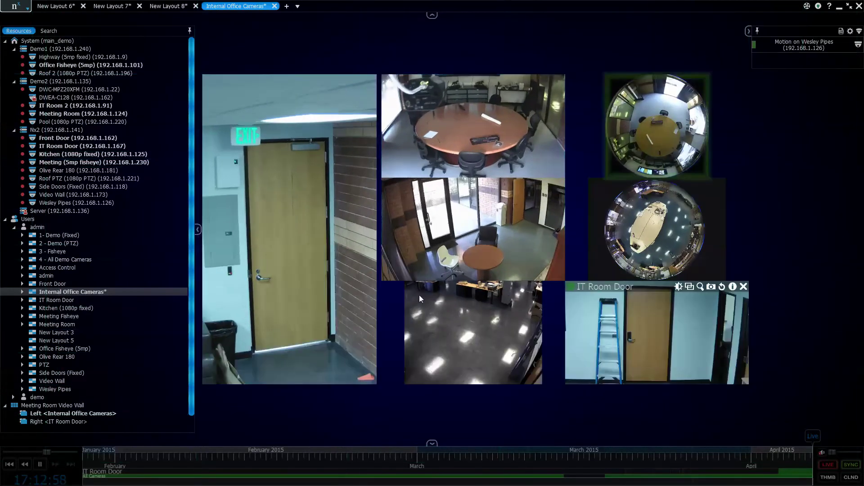
click(14, 227)
click(49, 259)
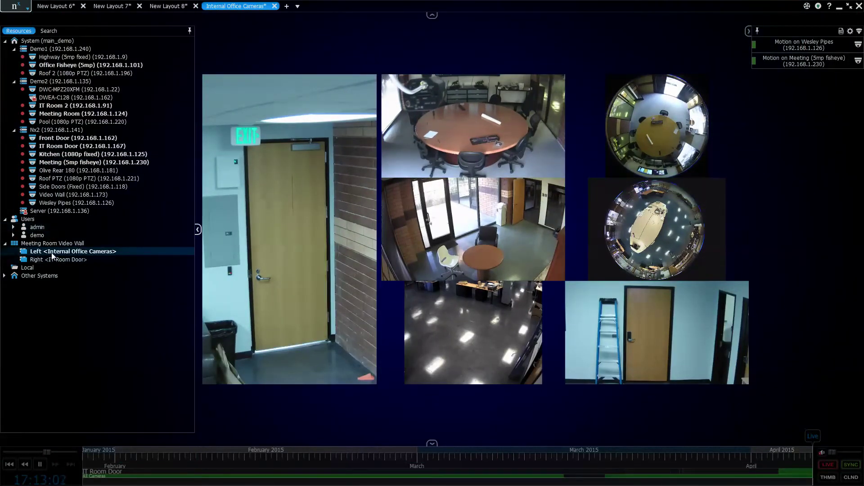
- Open the Meeting Room Video Wall in a new tab
click(287, 6)
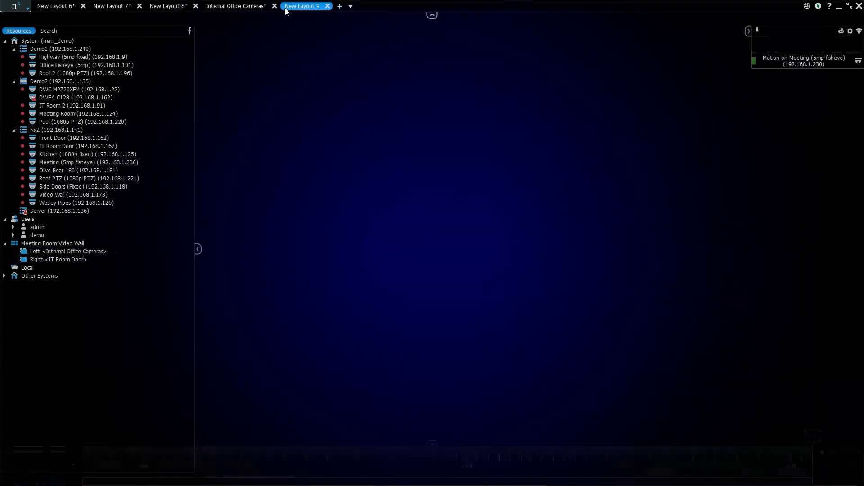
right_click(82, 245)
click(96, 251)
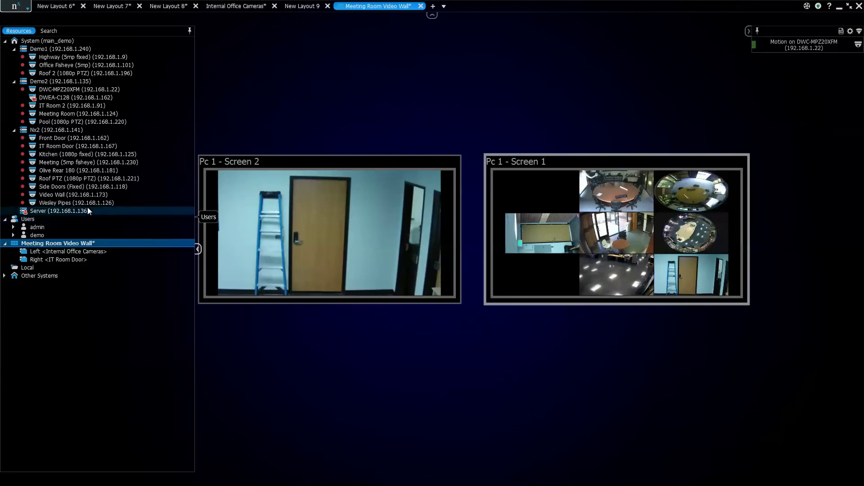
- Place Olive Rear 180 on Pc 1 - Screen 2, then return to Internal Office Cameras
drag(89, 195, 271, 217)
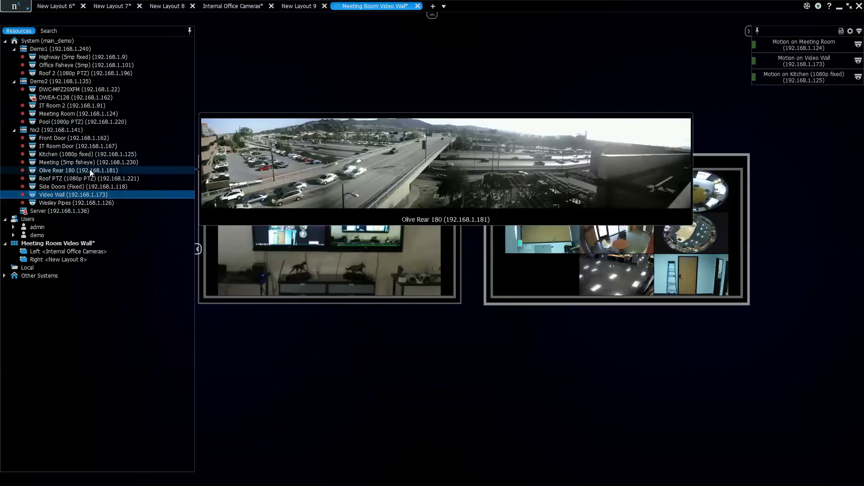
drag(90, 170, 296, 249)
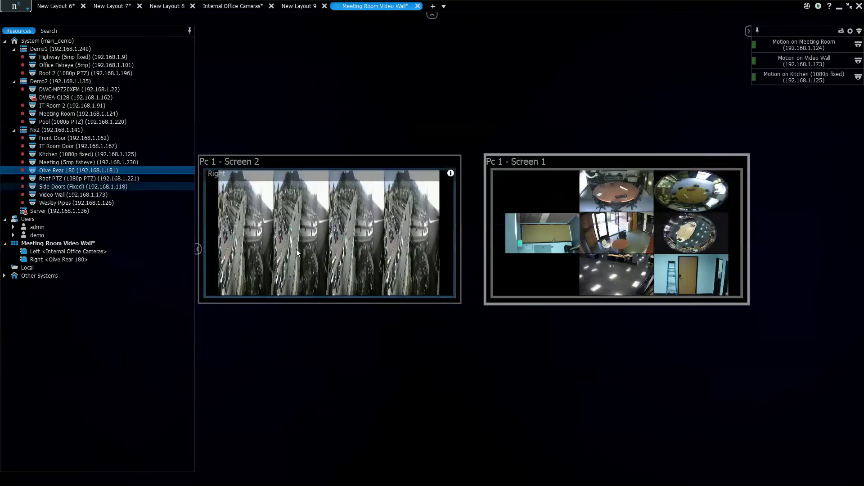
click(288, 7)
click(234, 6)
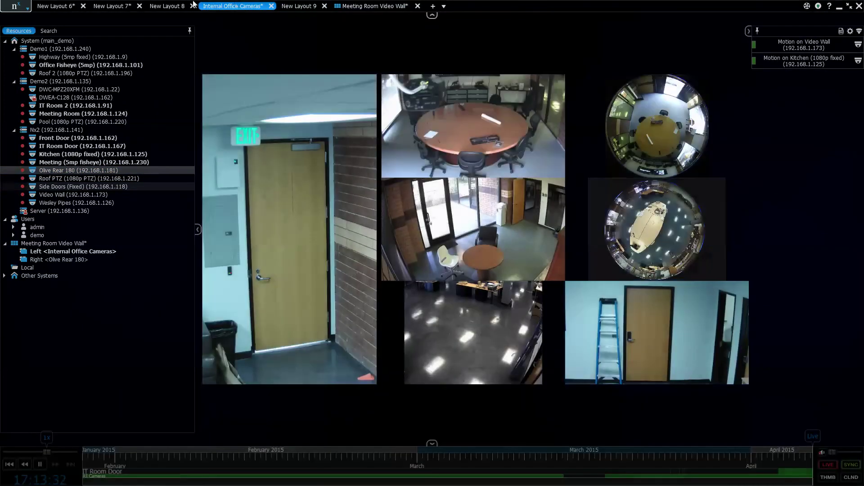
- Assign the Roof PTZ camera to the video wall's Right screen
click(175, 6)
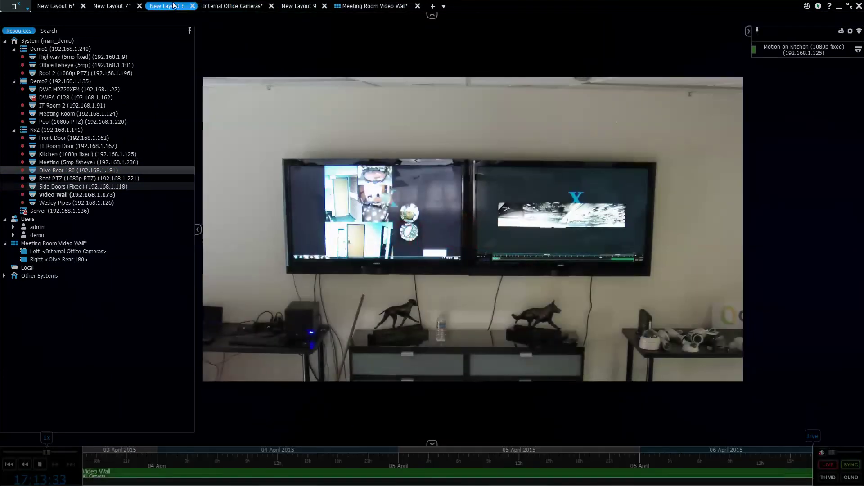
click(98, 179)
drag(77, 272, 77, 260)
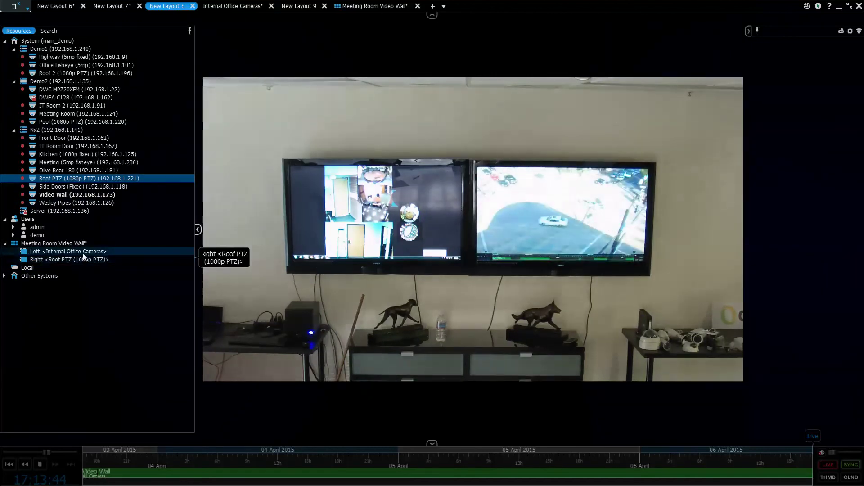
- Push my screen to Pc 1 - Screen 2 and check it in the New Layout 8 tab
click(372, 7)
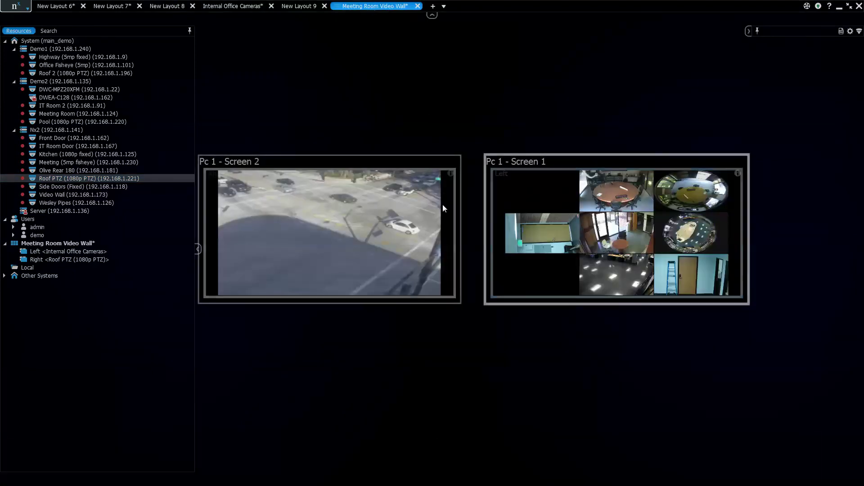
right_click(438, 204)
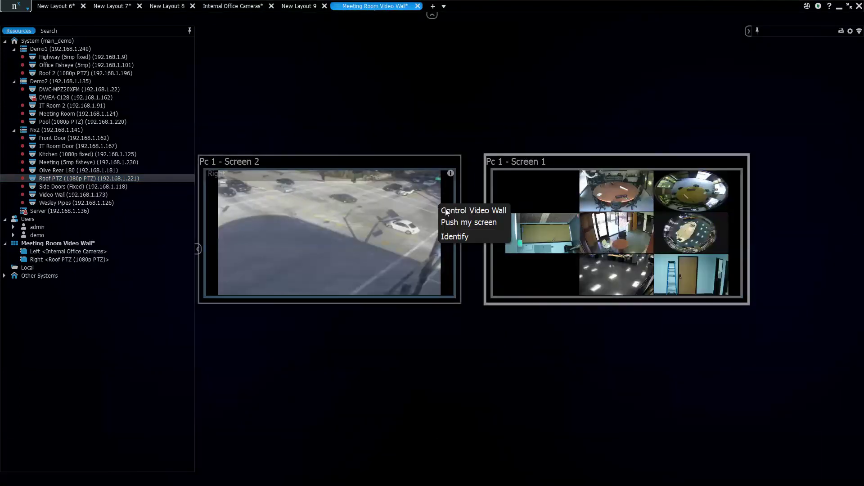
click(469, 223)
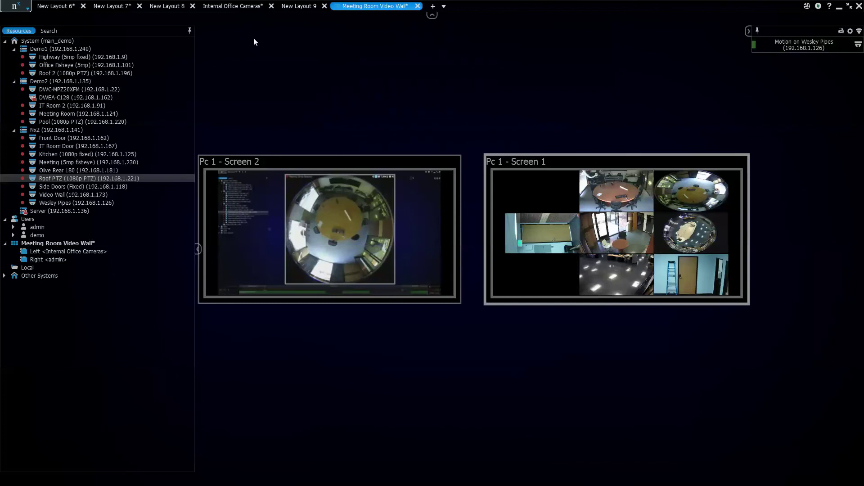
click(168, 7)
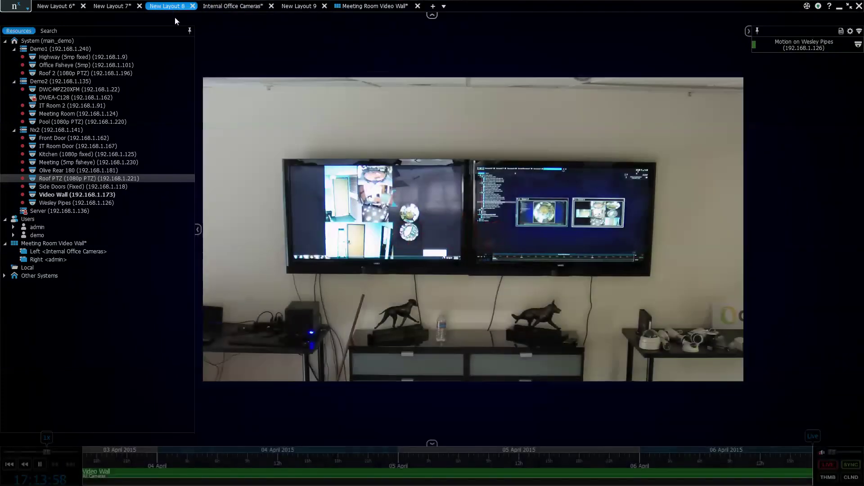
- Rotate the Video Wall tile and back upright, then restore the client to a window
mouse_move(356, 93)
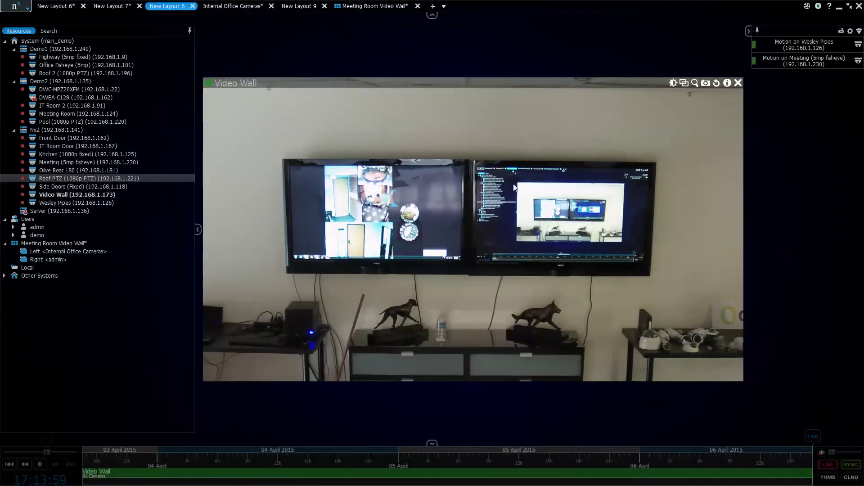
drag(493, 182, 663, 39)
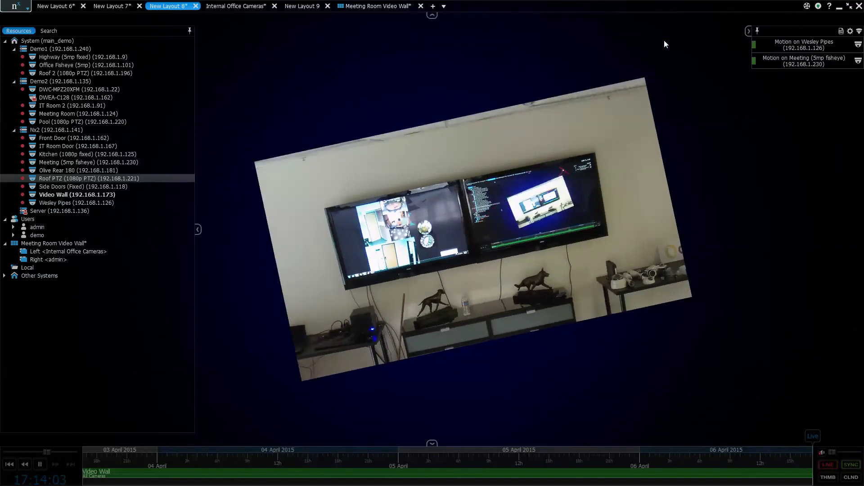
drag(632, 83, 650, 93)
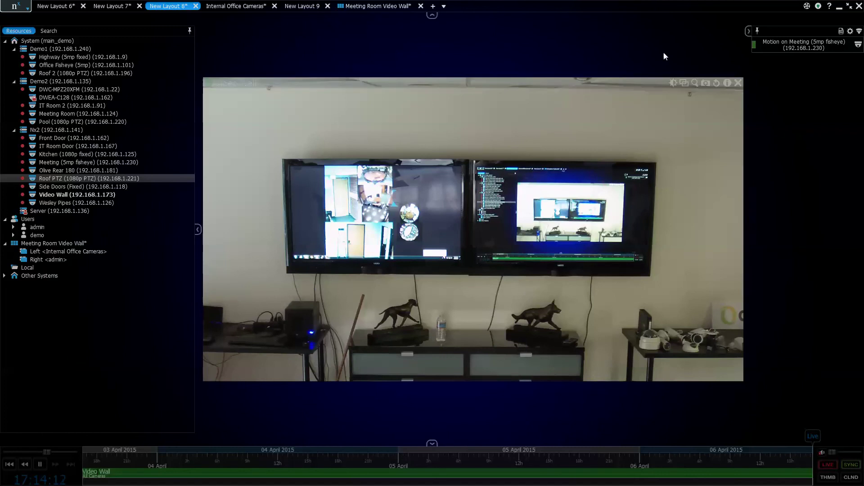
click(849, 6)
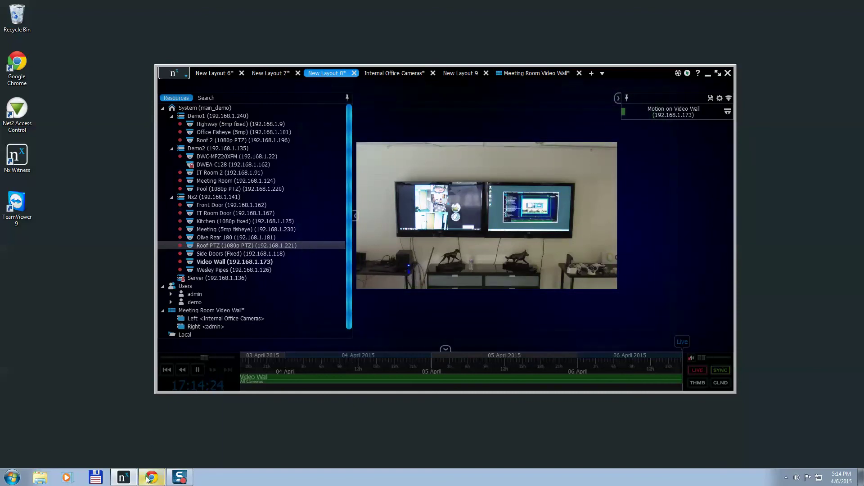
mouse_move(143, 476)
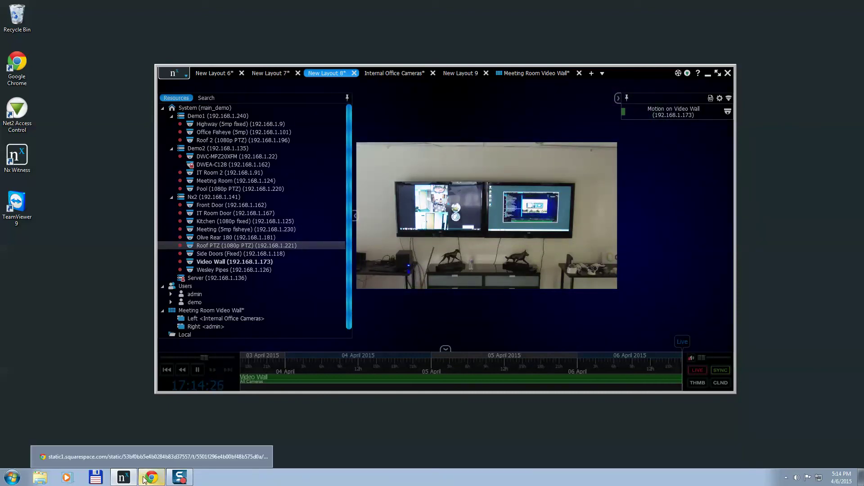